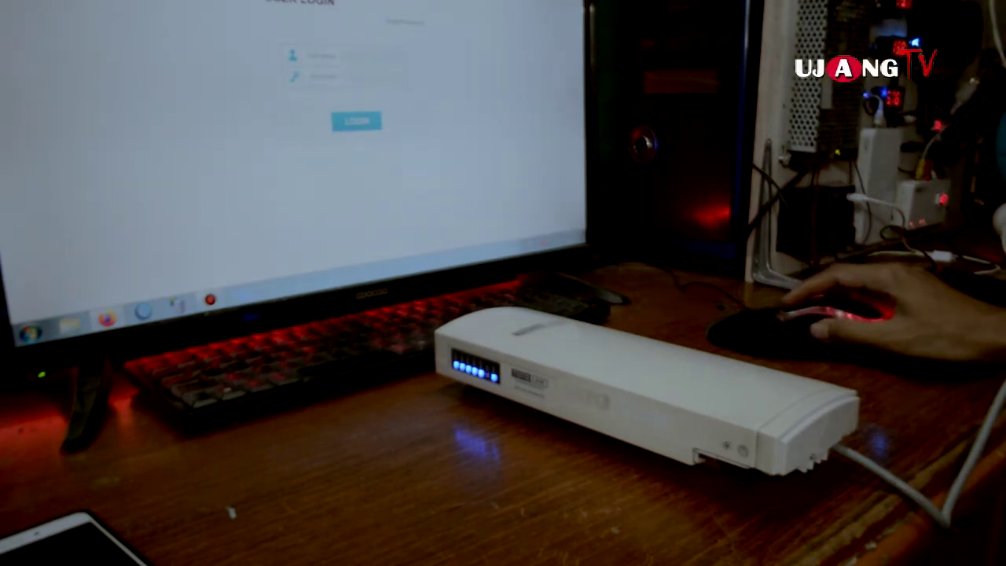
Step: Load the TOTOLINK login page at 192.168.1.1 in the browser
{"action": "left_click", "coordinate": [268, 2]}
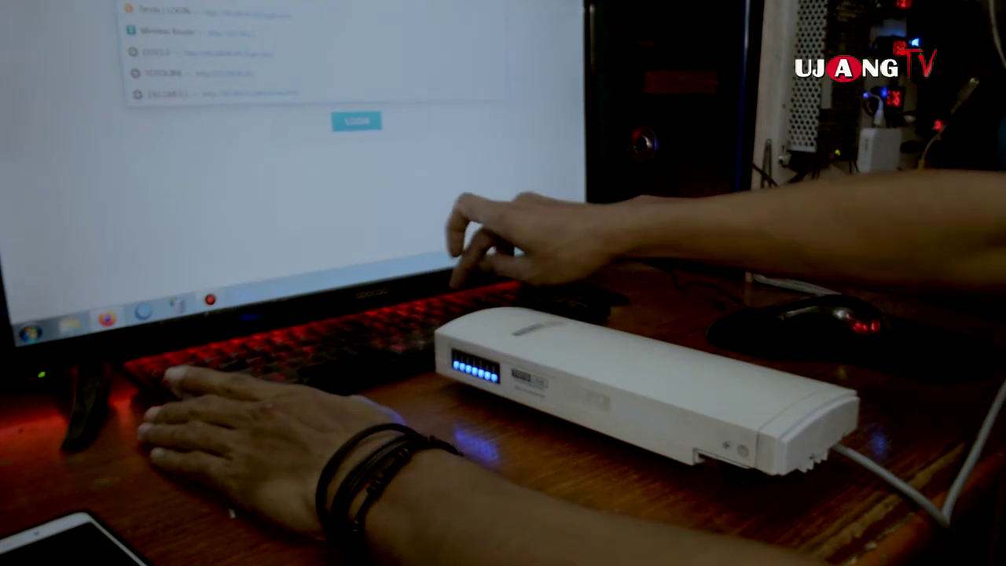
{"action": "type", "text": "192.168.1.1"}
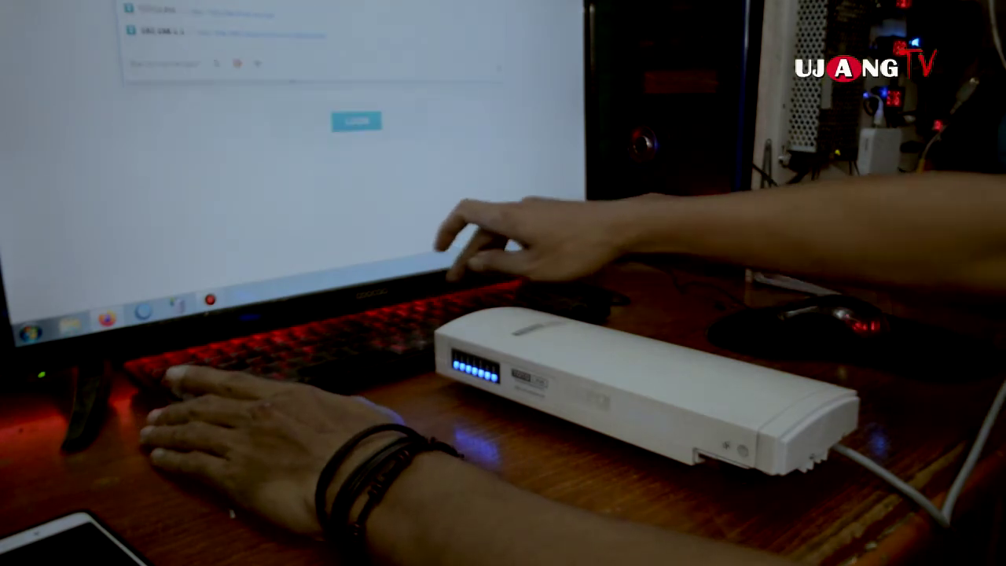
{"action": "key", "text": "Return"}
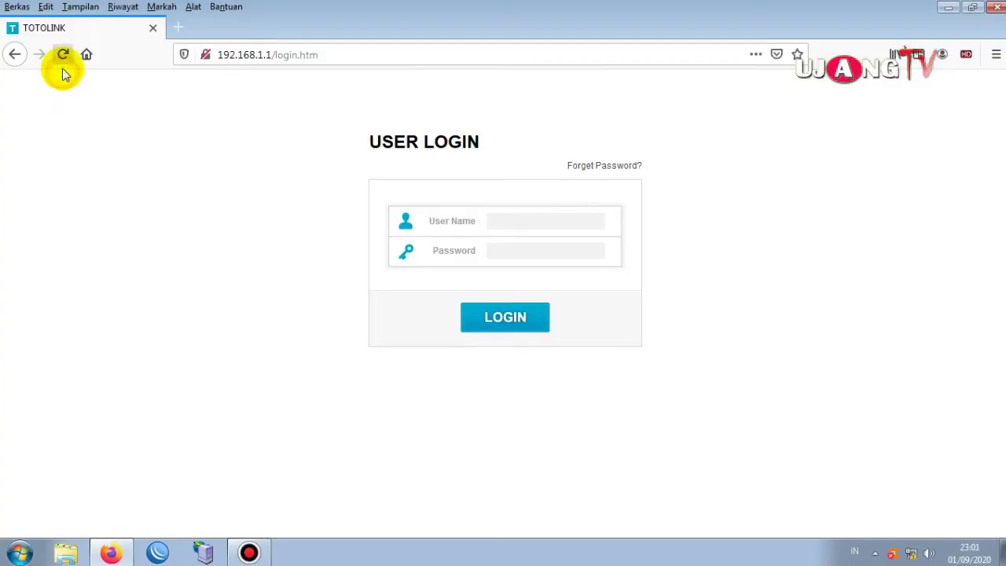
Step: Log in with the admin account, retry after the password error, and dismiss Firefox's save-password prompt
{"action": "left_click", "coordinate": [517, 214]}
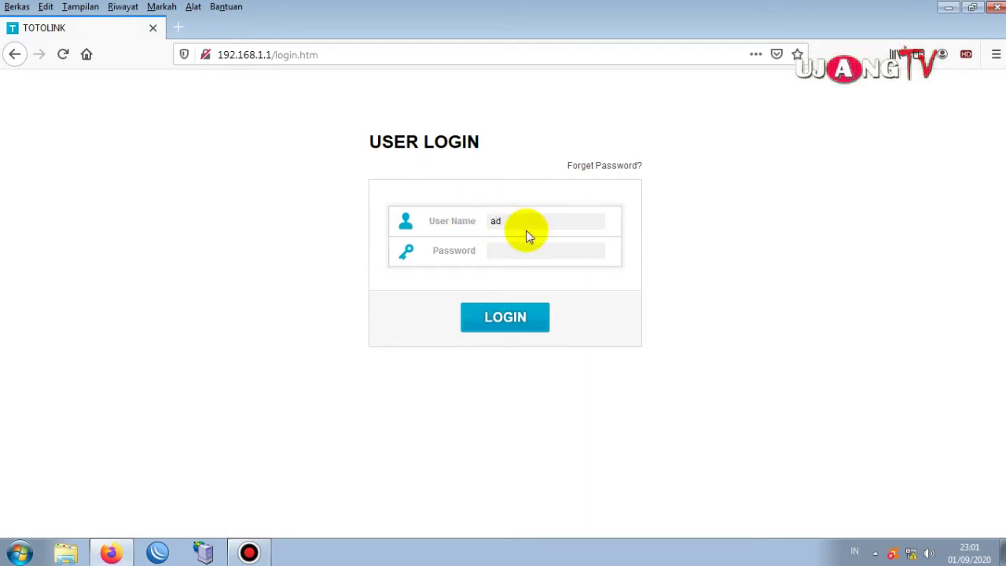
{"action": "type", "text": "n"}
{"action": "key", "text": "Tab"}
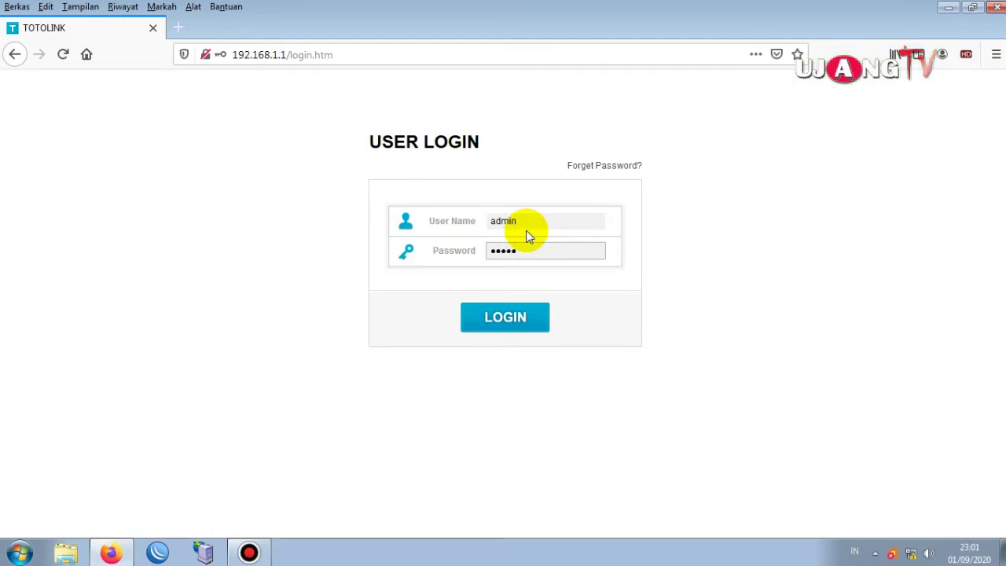
{"action": "key", "text": "Return"}
{"action": "left_click", "coordinate": [566, 242]}
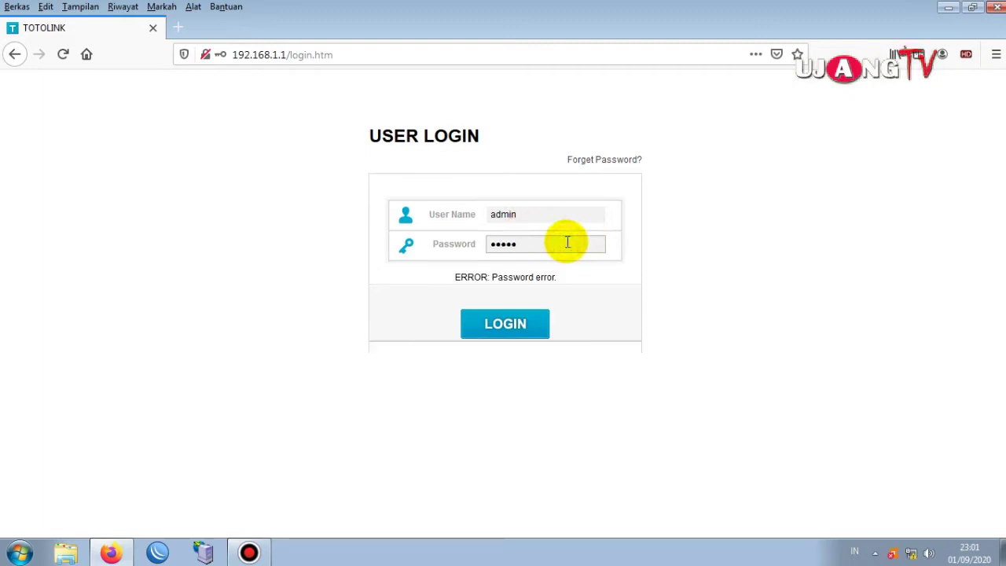
{"action": "key", "text": "Return"}
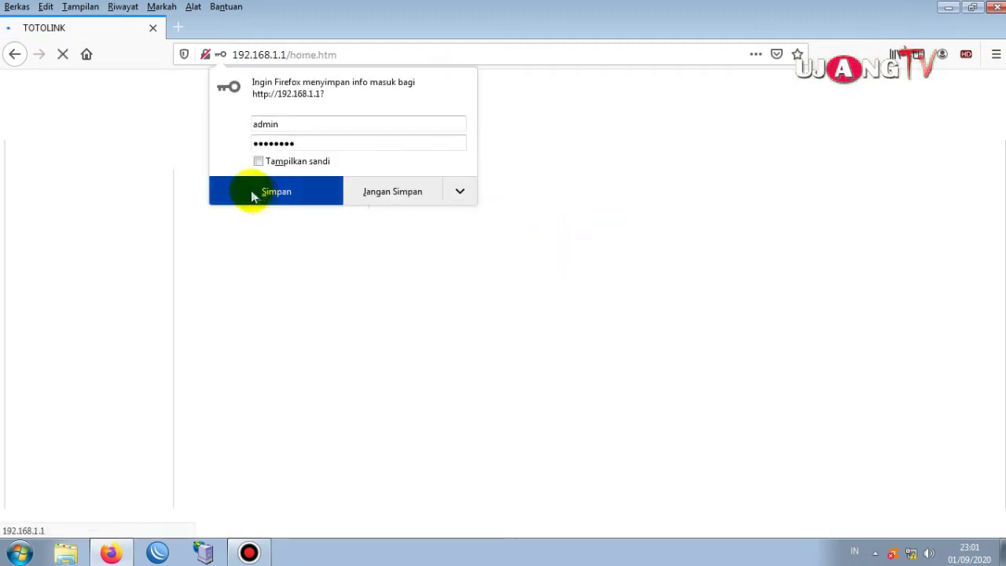
{"action": "left_click", "coordinate": [377, 179]}
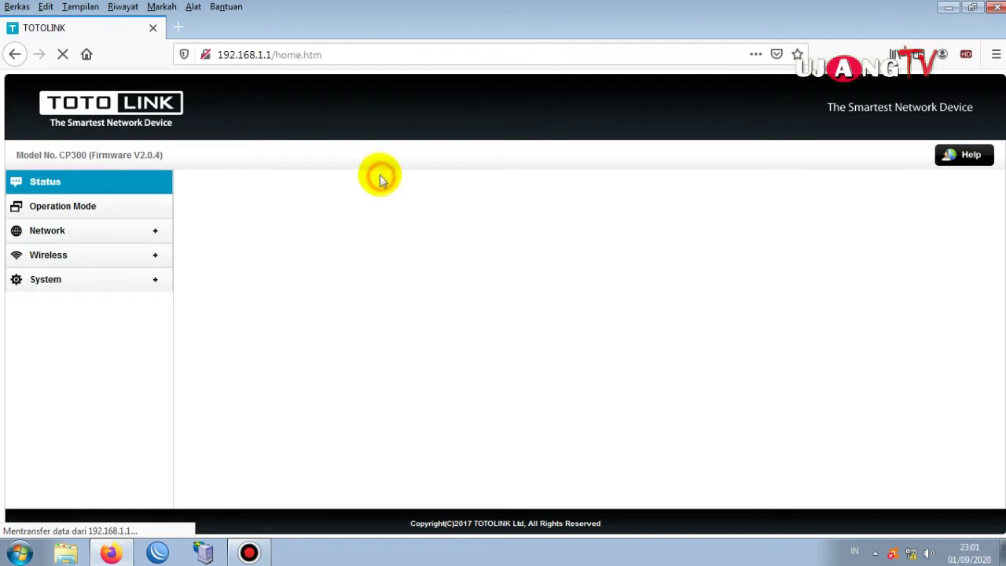
Step: Switch the operation mode from AP to Client and continue to basic wireless settings
{"action": "left_click", "coordinate": [75, 206]}
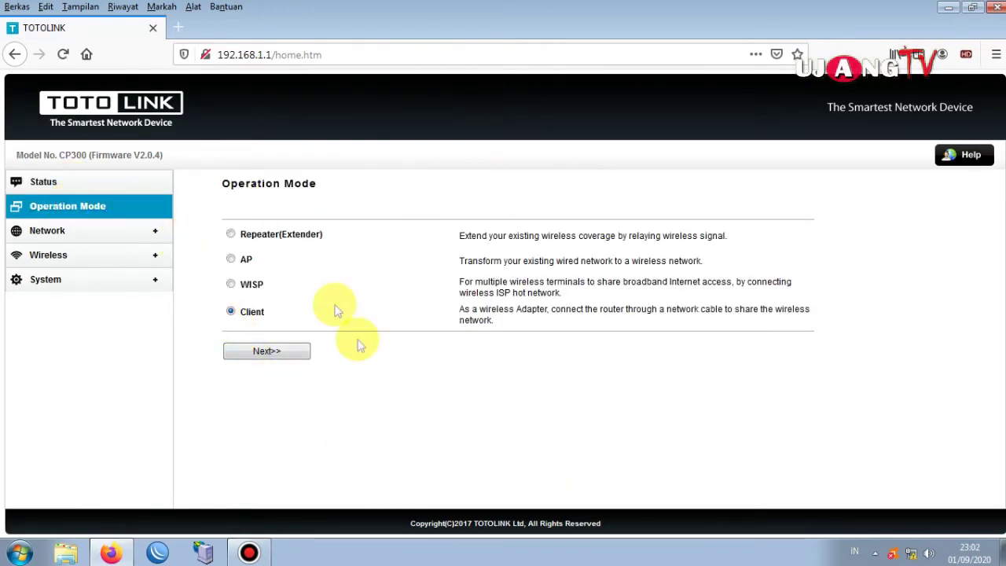
{"action": "left_click", "coordinate": [234, 262]}
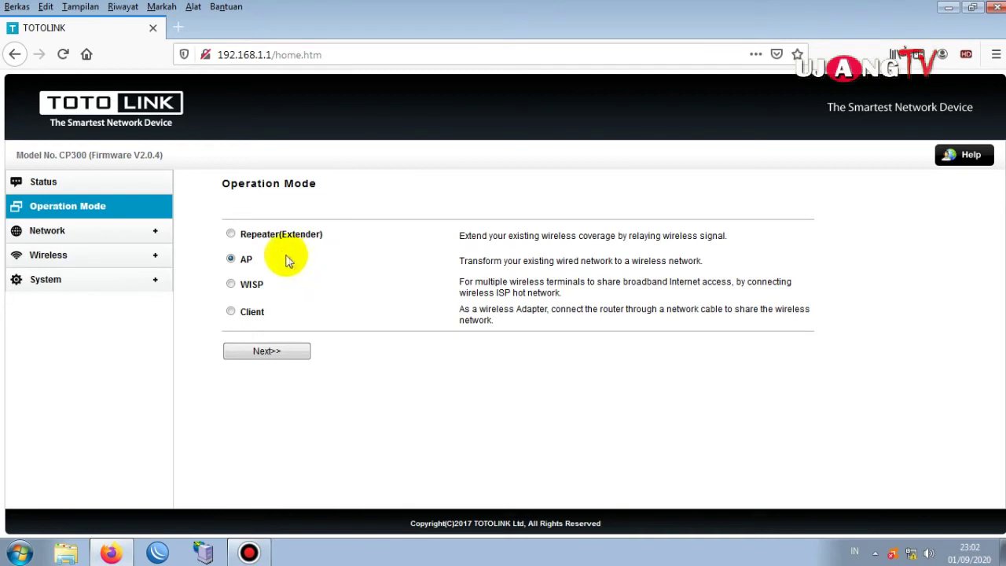
{"action": "left_click", "coordinate": [230, 312]}
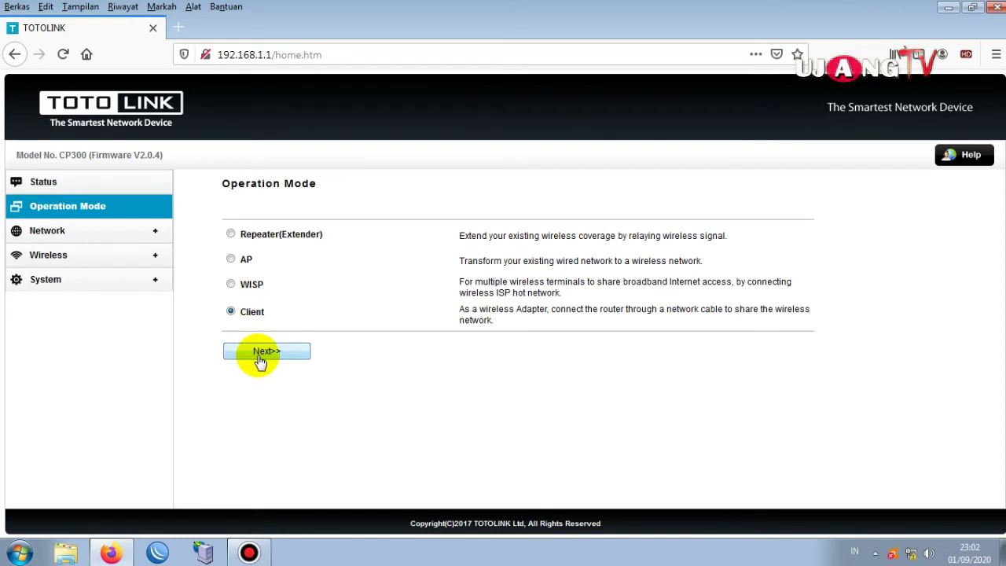
{"action": "left_click", "coordinate": [260, 354]}
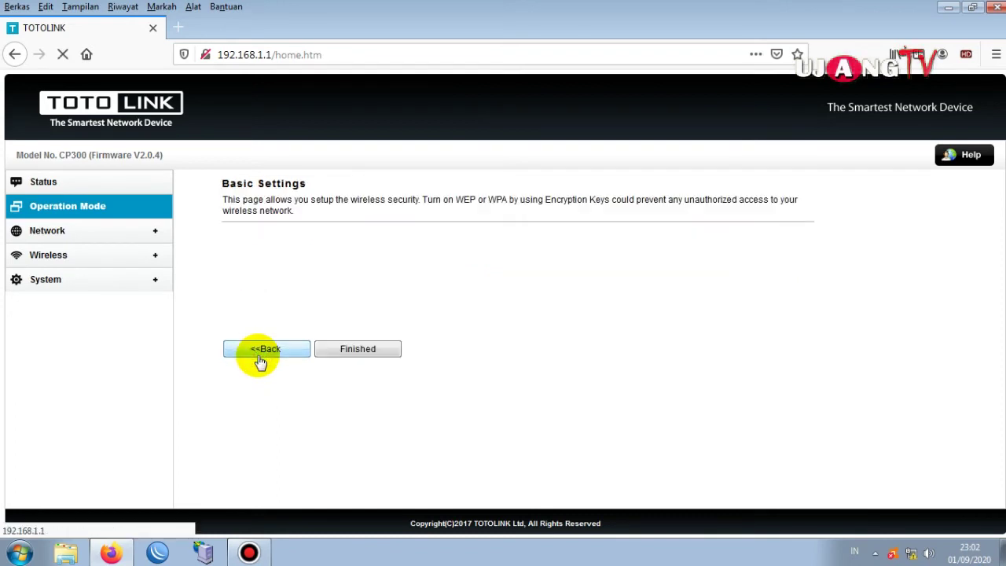
Step: Run a Wi-Fi scan and review the eight nearby networks found
{"action": "scroll", "coordinate": [371, 338], "scroll_direction": "down", "scroll_amount": 3}
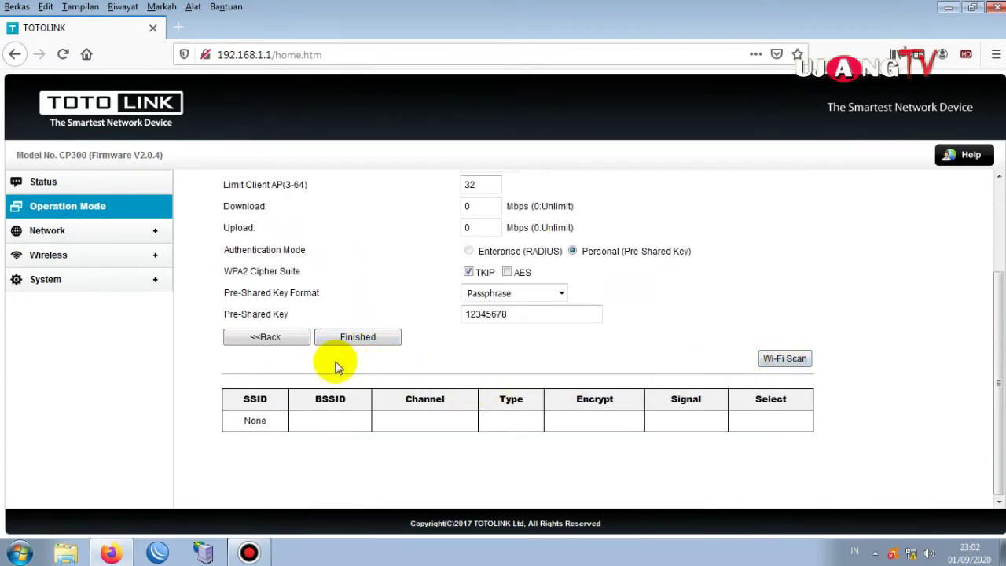
{"action": "left_click", "coordinate": [786, 363]}
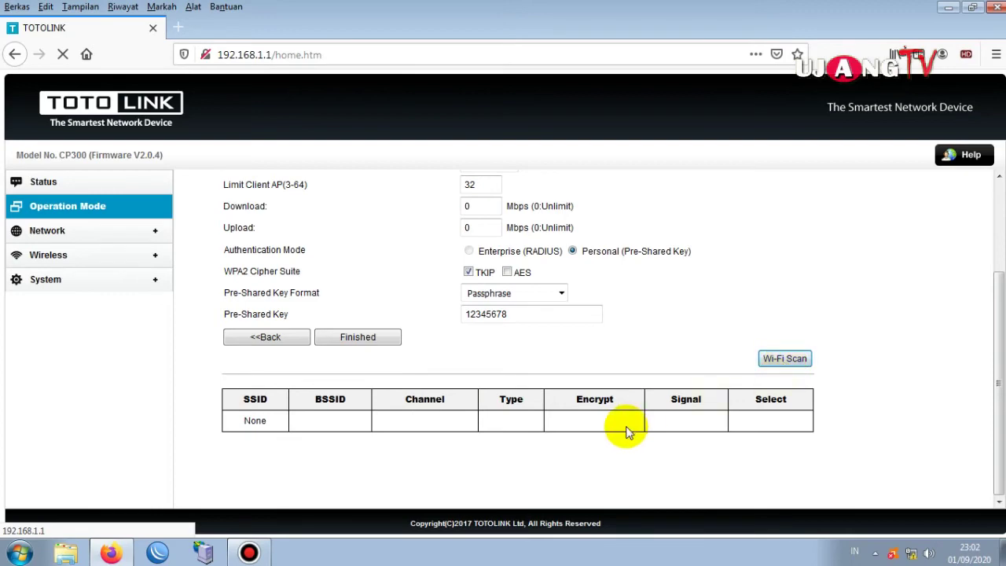
{"action": "scroll", "coordinate": [626, 431], "scroll_direction": "down", "scroll_amount": 2}
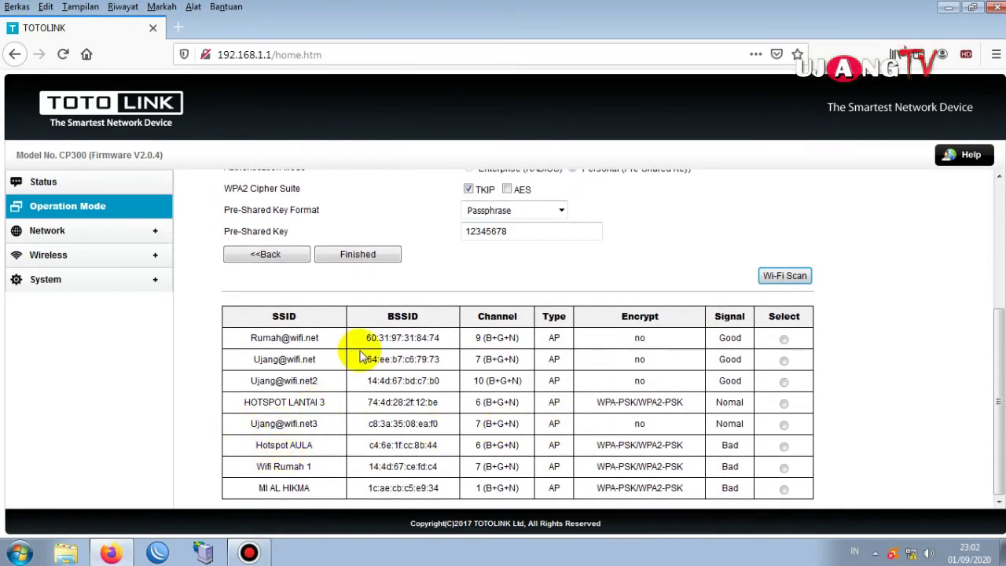
{"action": "scroll", "coordinate": [315, 354], "scroll_direction": "up", "scroll_amount": 2}
{"action": "scroll", "coordinate": [292, 354], "scroll_direction": "down", "scroll_amount": 2}
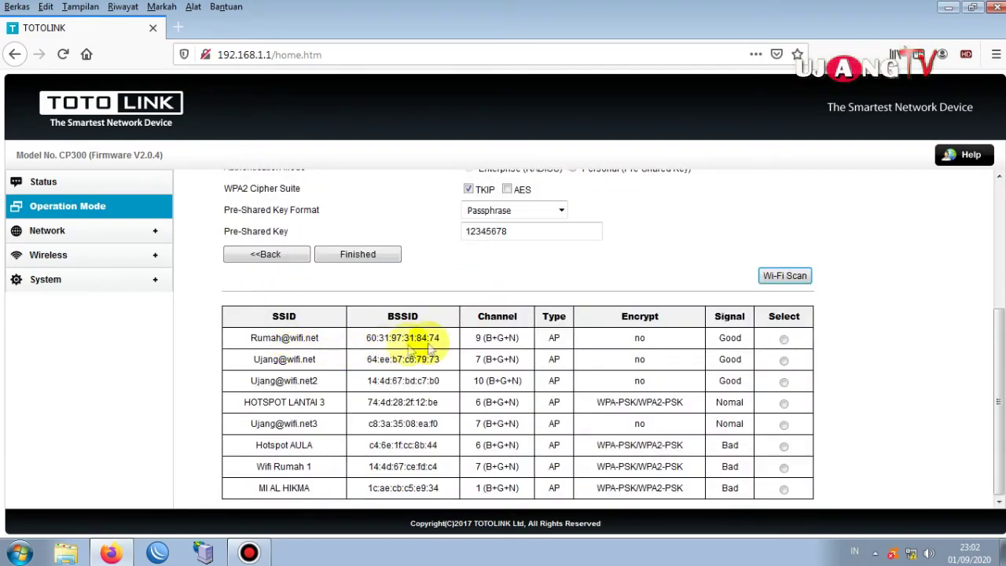
{"action": "scroll", "coordinate": [539, 281], "scroll_direction": "up", "scroll_amount": 5}
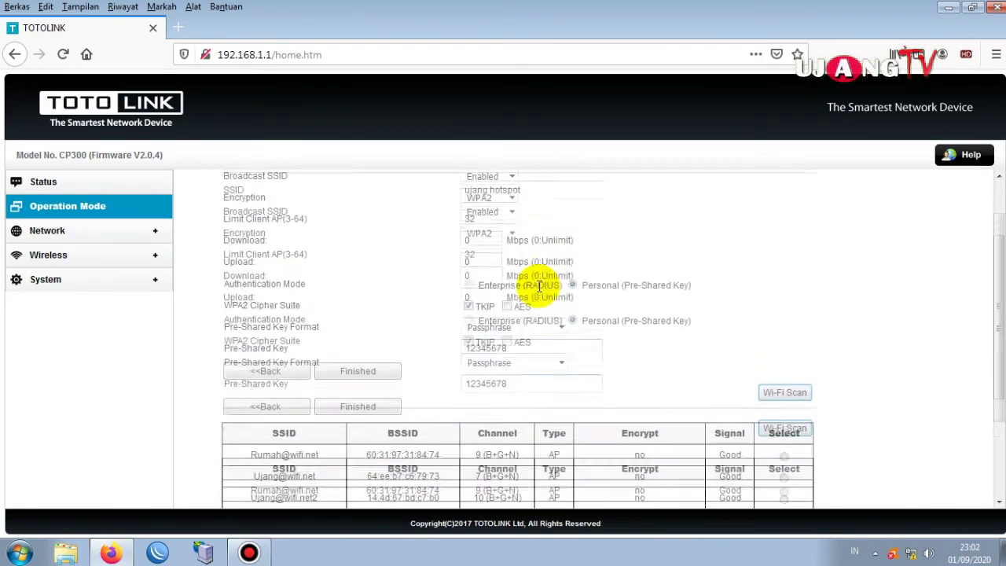
{"action": "scroll", "coordinate": [298, 259], "scroll_direction": "down", "scroll_amount": 4}
{"action": "scroll", "coordinate": [456, 382], "scroll_direction": "down", "scroll_amount": 1}
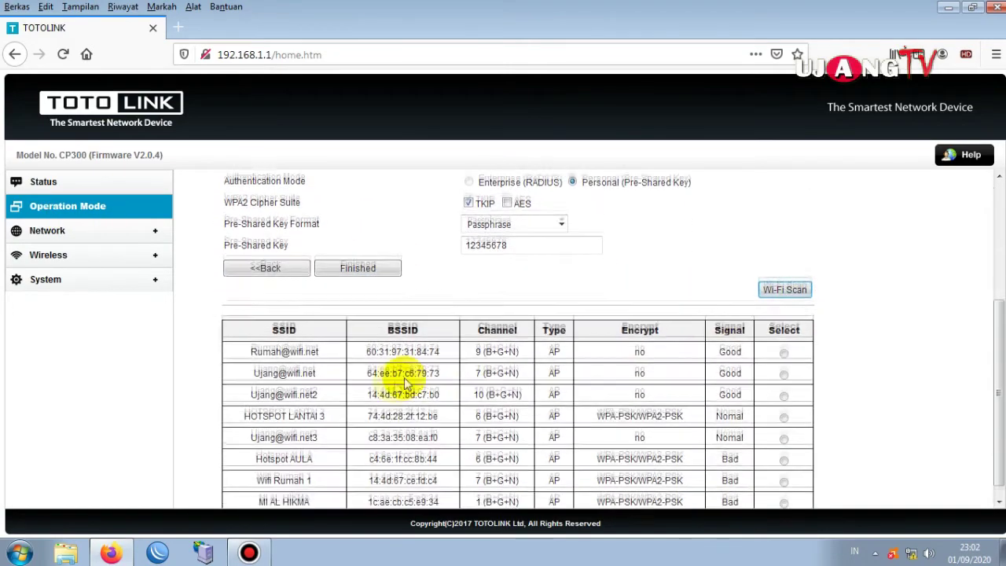
{"action": "scroll", "coordinate": [422, 337], "scroll_direction": "up", "scroll_amount": 4}
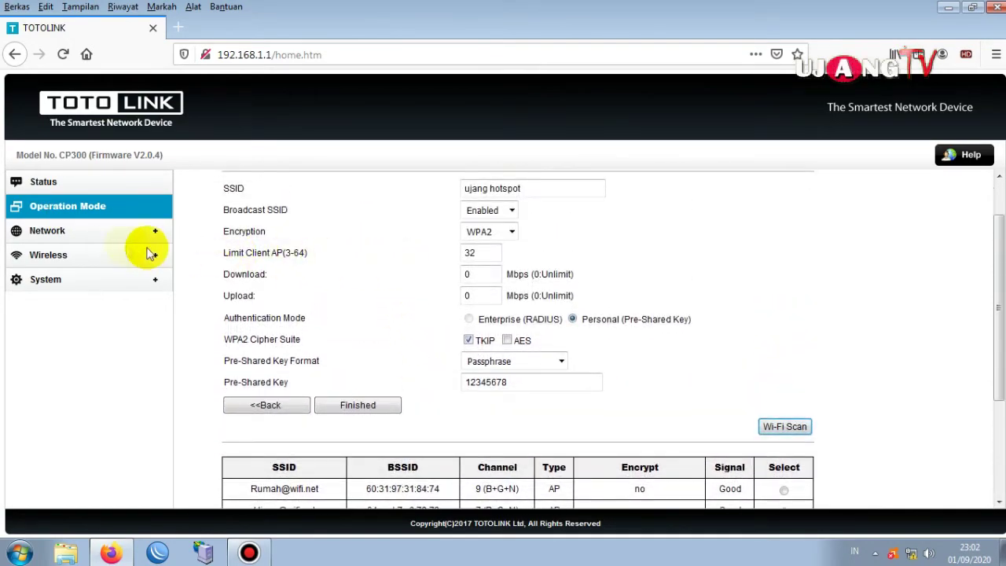
Step: Set the LAN IP to 192.168.40.222 with subnet mask 255.255.255.0
{"action": "left_click", "coordinate": [49, 233]}
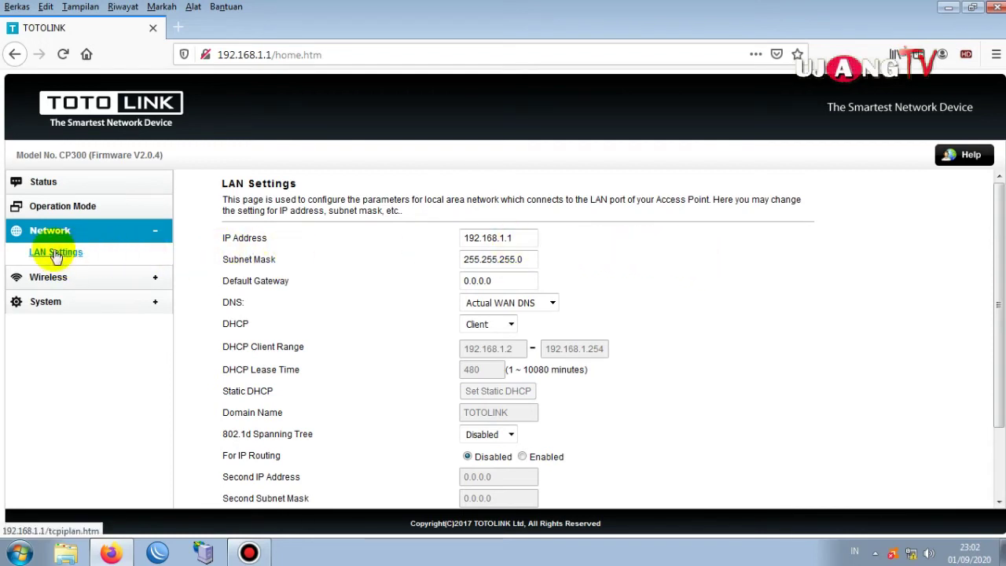
{"action": "left_click_drag", "start_coordinate": [525, 244], "coordinate": [462, 244]}
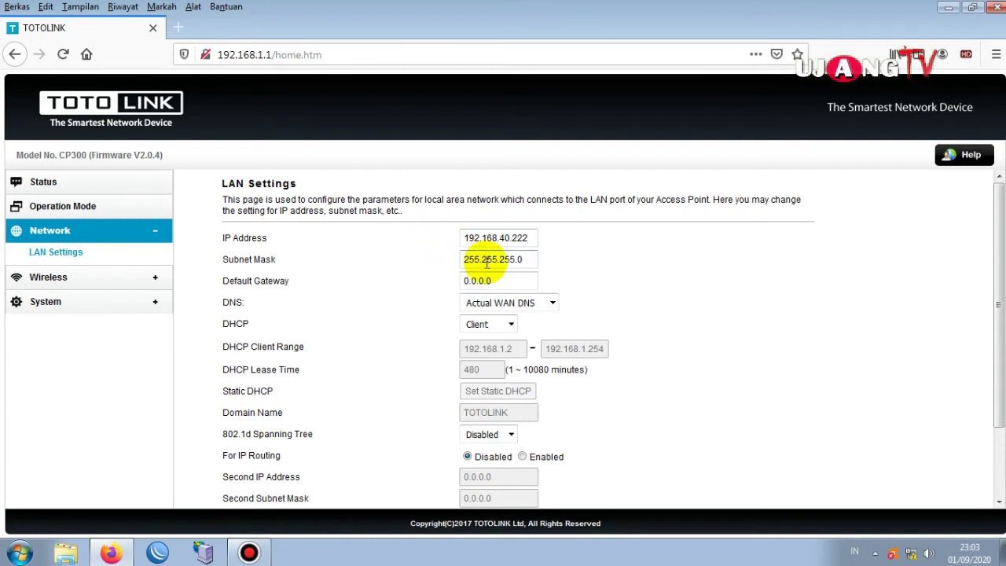
{"action": "key", "text": "Tab"}
{"action": "key", "text": "Tab"}
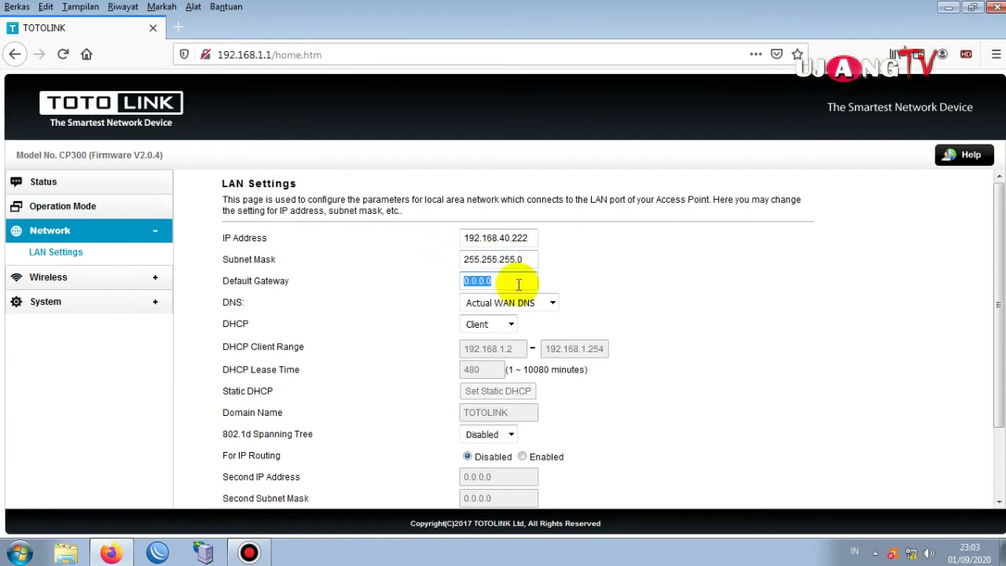
{"action": "key", "text": "Tab"}
Step: Keep DHCP set to Client and review the LAN settings before returning to Operation Mode
{"action": "left_click", "coordinate": [511, 324]}
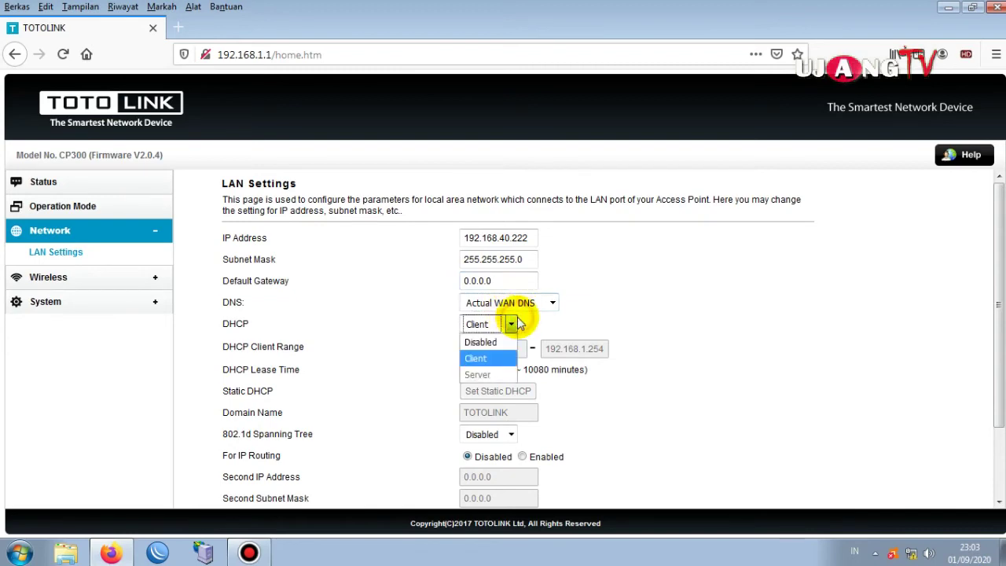
{"action": "left_click", "coordinate": [503, 359]}
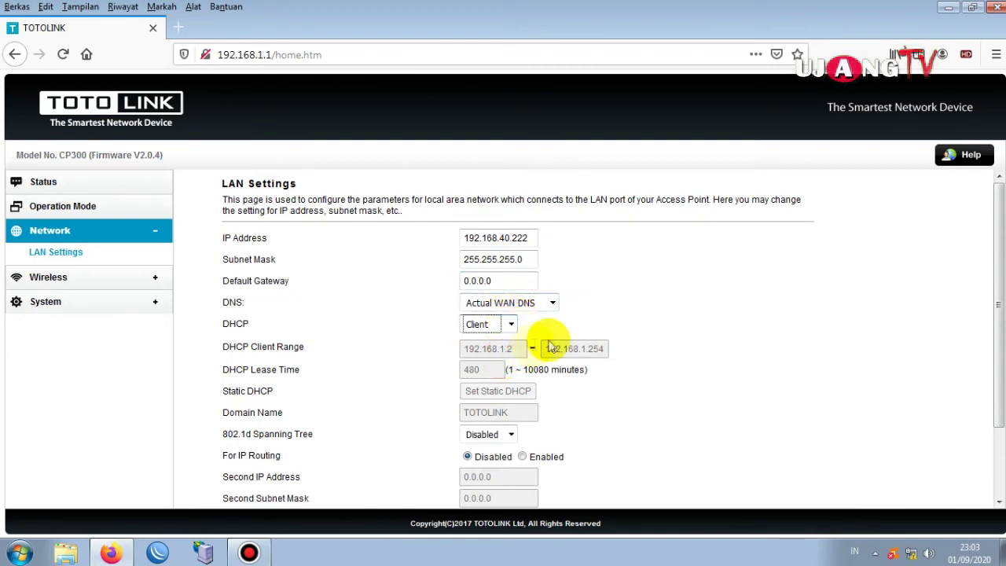
{"action": "scroll", "coordinate": [592, 327], "scroll_direction": "down", "scroll_amount": 2}
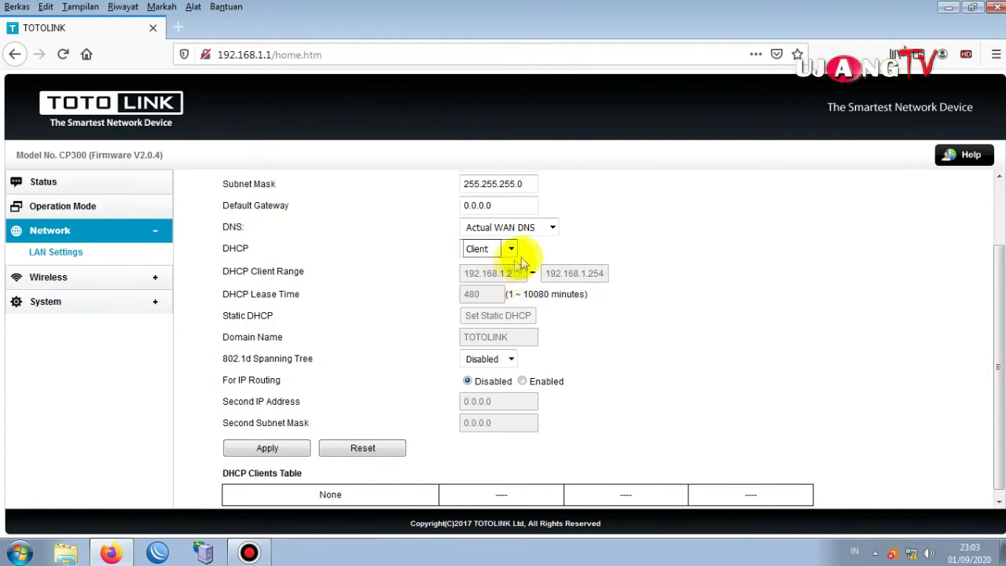
{"action": "scroll", "coordinate": [527, 260], "scroll_direction": "up", "scroll_amount": 2}
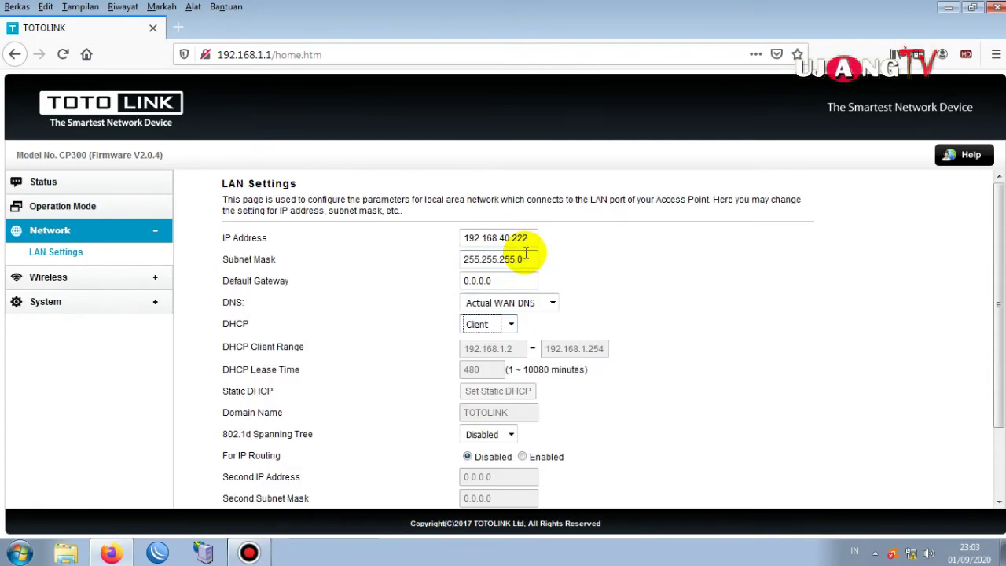
{"action": "scroll", "coordinate": [527, 259], "scroll_direction": "down", "scroll_amount": 2}
{"action": "scroll", "coordinate": [526, 259], "scroll_direction": "up", "scroll_amount": 2}
{"action": "left_click", "coordinate": [36, 209]}
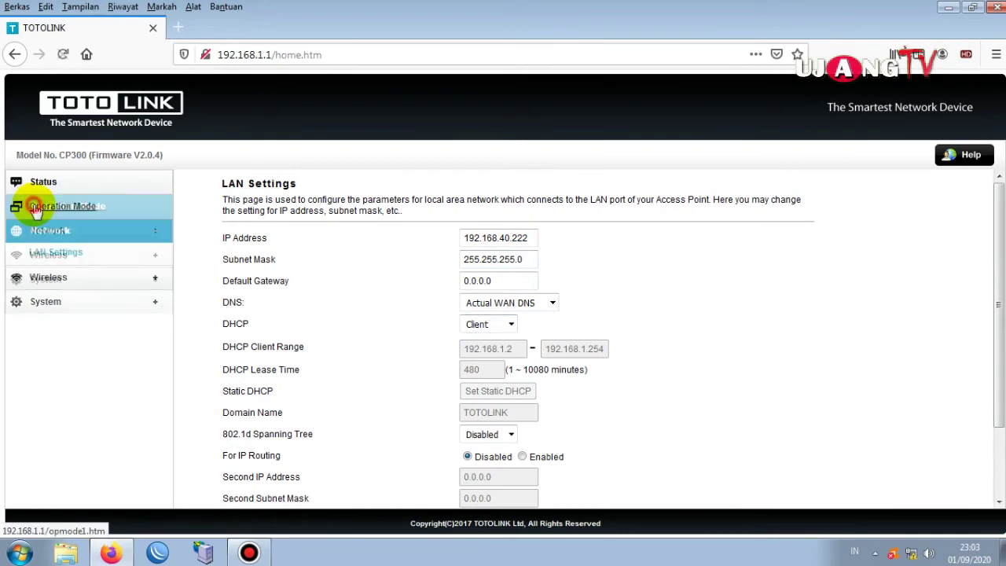
{"action": "left_click", "coordinate": [283, 355]}
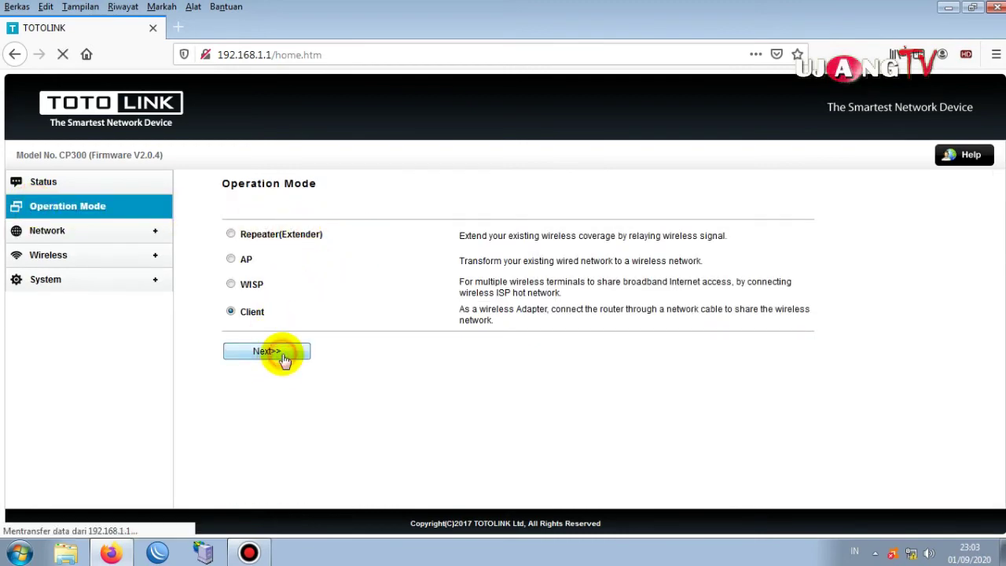
{"action": "scroll", "coordinate": [717, 360], "scroll_direction": "down", "scroll_amount": 3}
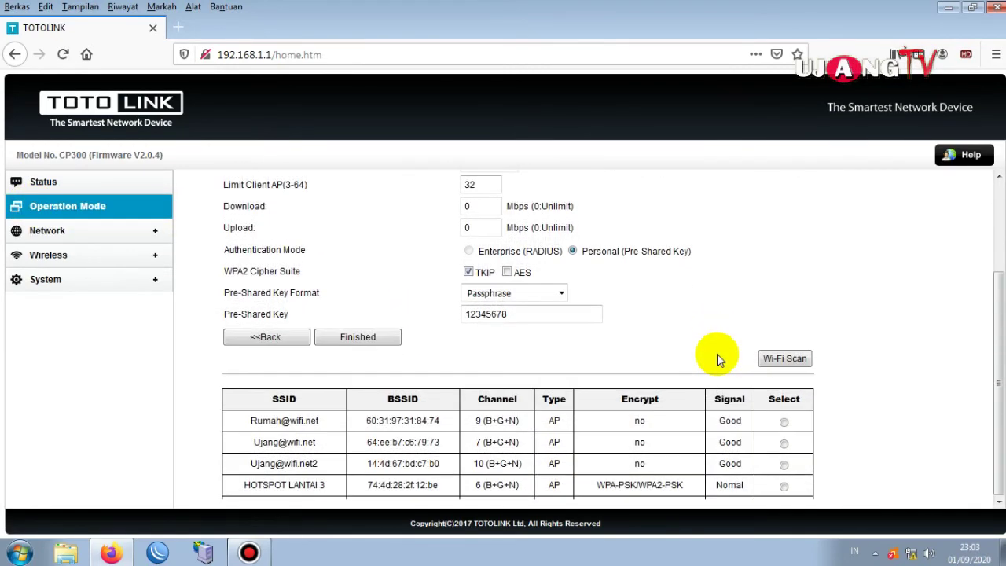
{"action": "left_click", "coordinate": [783, 422]}
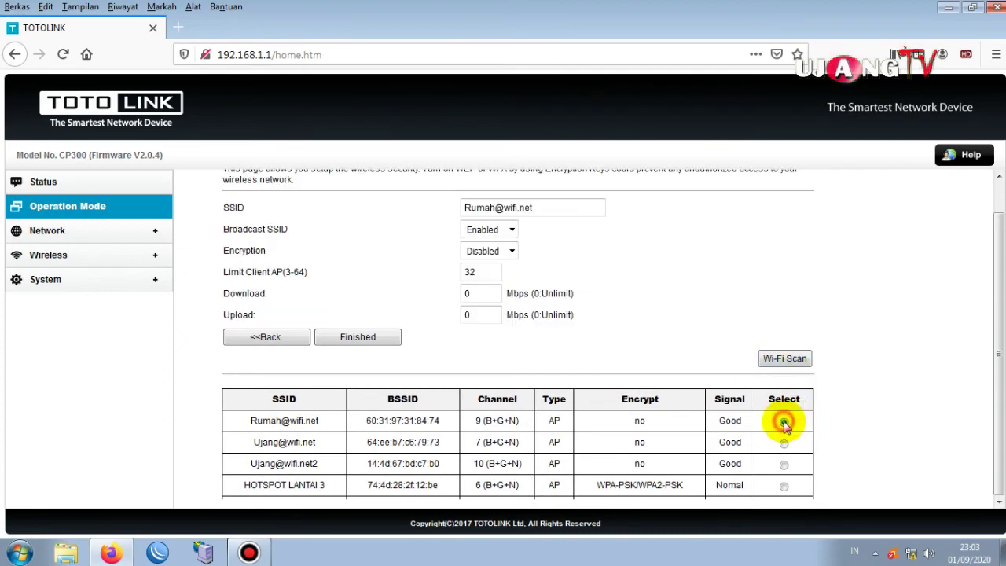
{"action": "scroll", "coordinate": [776, 413], "scroll_direction": "up", "scroll_amount": 1}
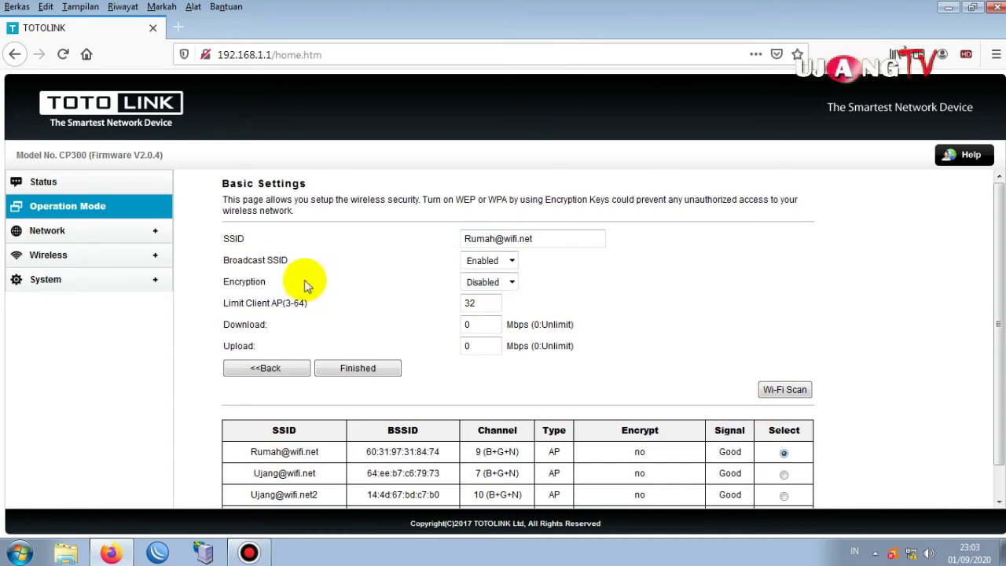
{"action": "scroll", "coordinate": [618, 298], "scroll_direction": "down", "scroll_amount": 1}
{"action": "scroll", "coordinate": [618, 302], "scroll_direction": "down", "scroll_amount": 1}
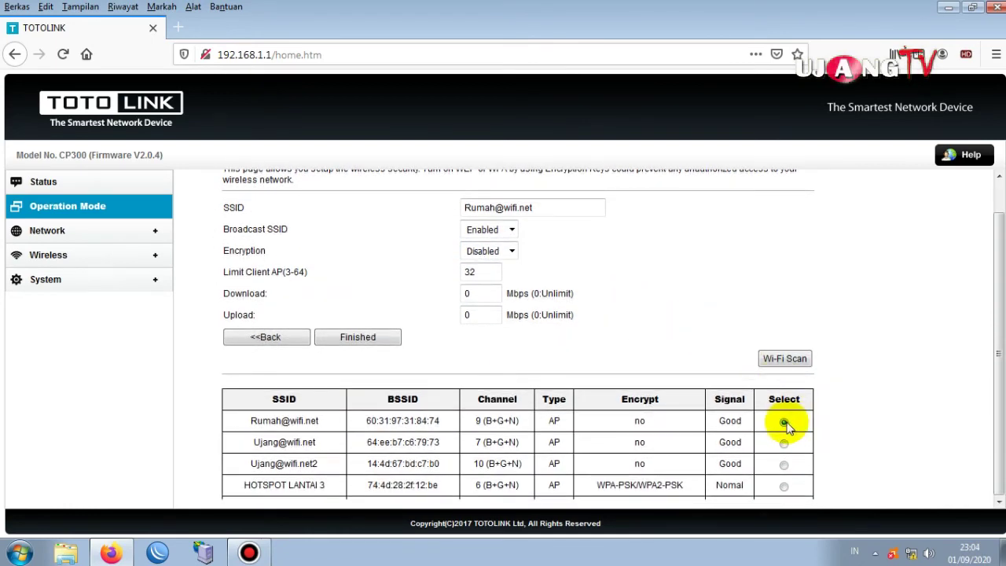
{"action": "left_click", "coordinate": [374, 338]}
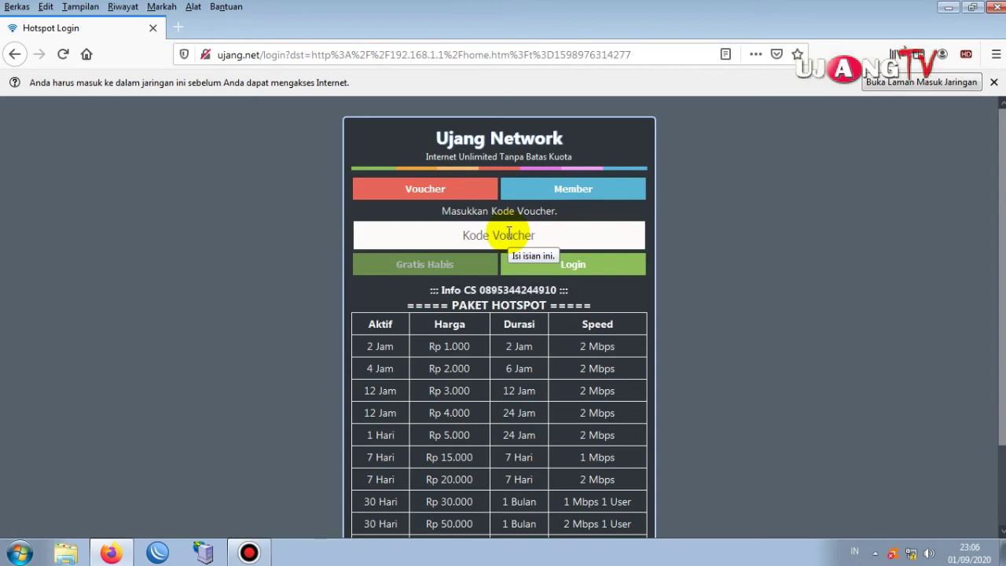
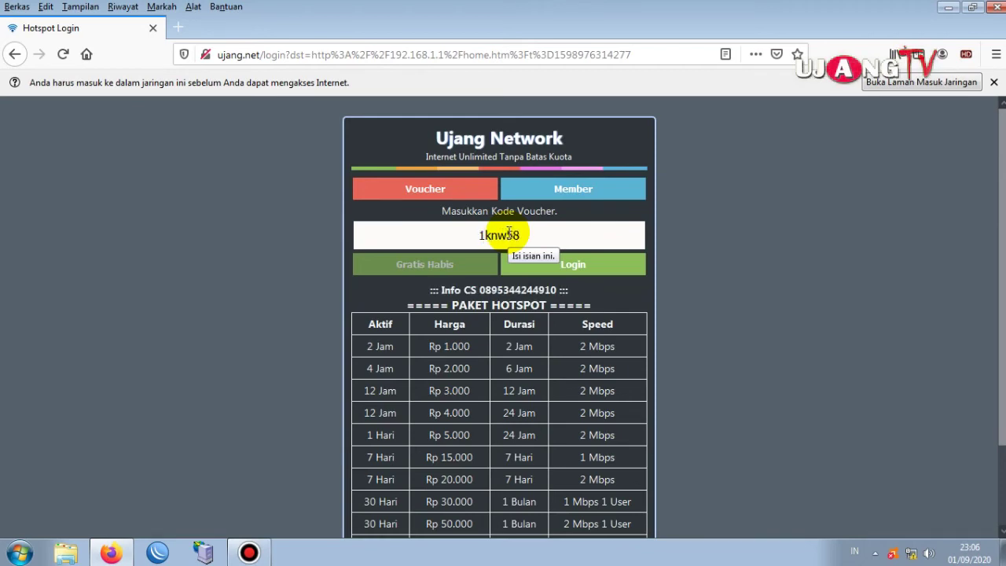
Step: Enter the hotspot voucher code to log in to Ujang Network, then open a new tab
{"action": "left_click", "coordinate": [581, 266]}
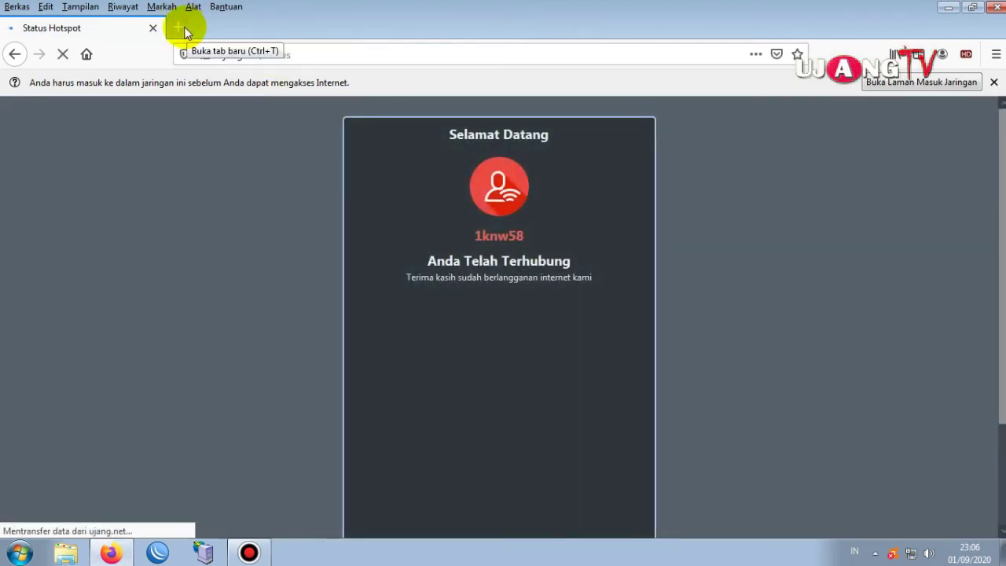
{"action": "left_click", "coordinate": [179, 29]}
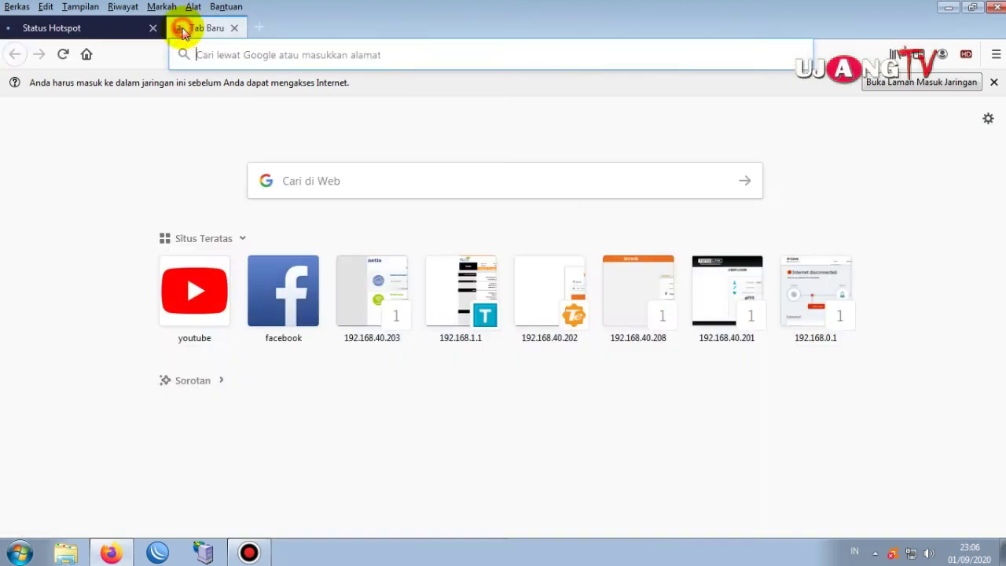
Step: Open YouTube, search 'ujang tv', and show the Ujang Tv channel's videos
{"action": "left_click", "coordinate": [191, 305]}
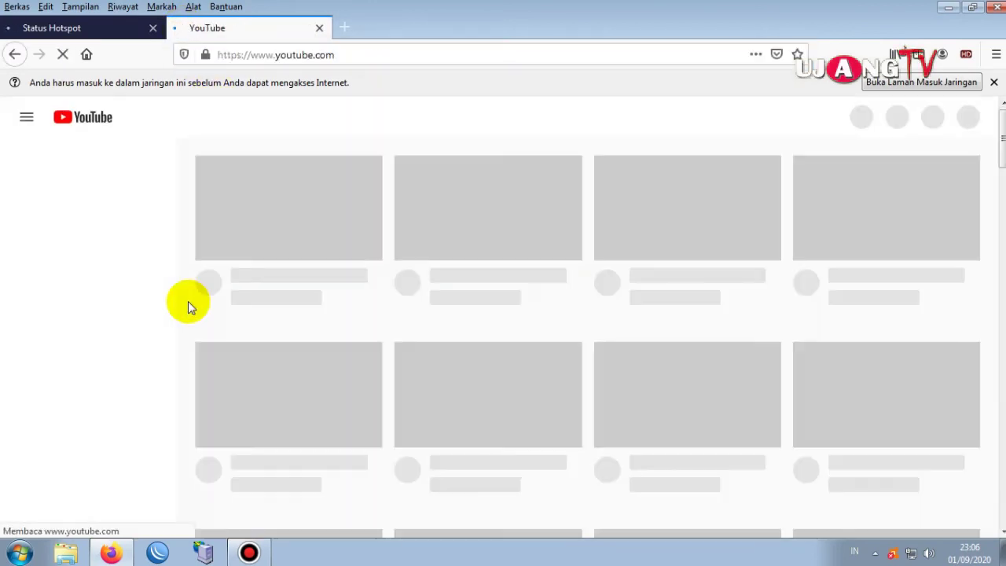
{"action": "left_click", "coordinate": [994, 82]}
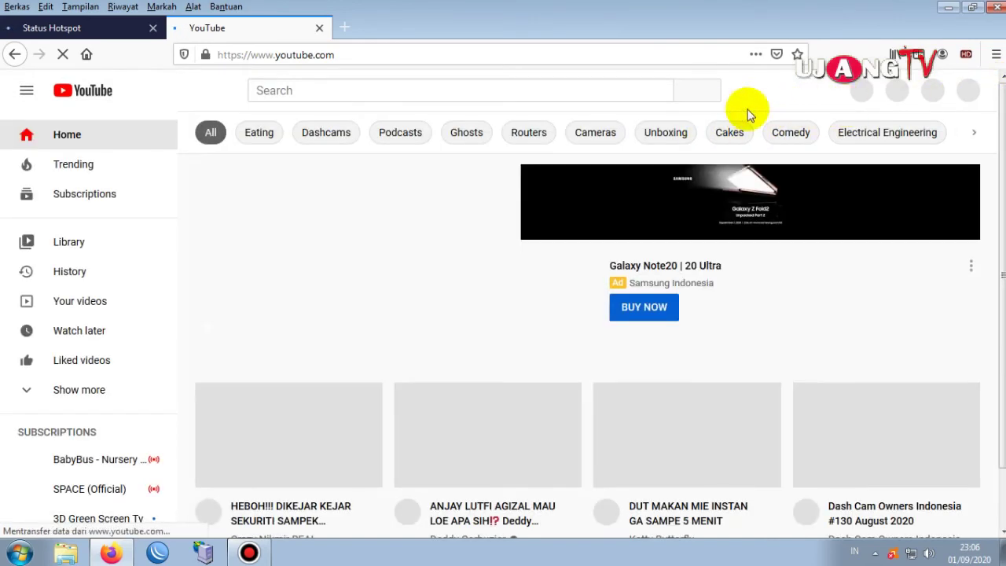
{"action": "left_click", "coordinate": [550, 74]}
{"action": "left_click", "coordinate": [554, 92]}
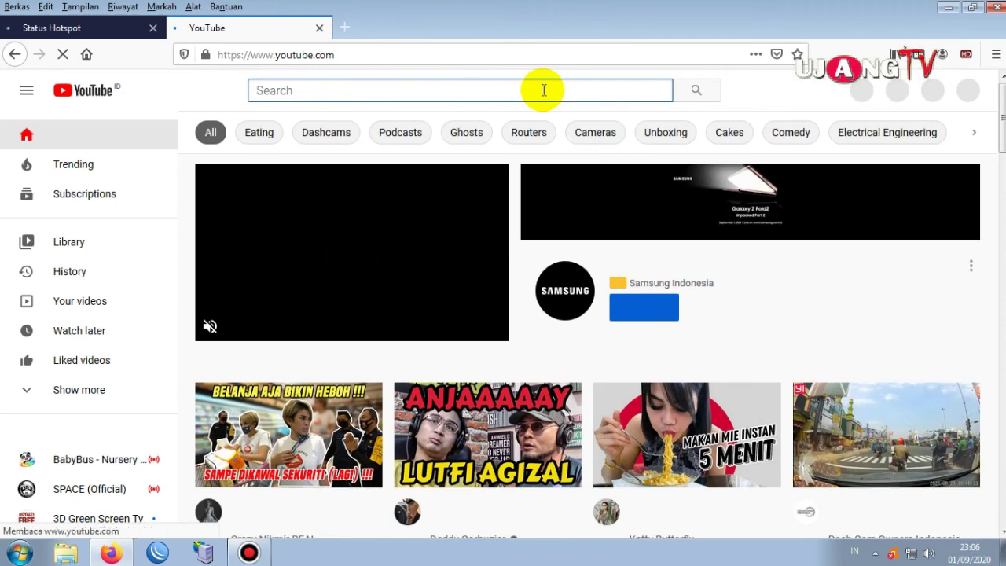
{"action": "type", "text": "ujang tv"}
{"action": "key", "text": "Return"}
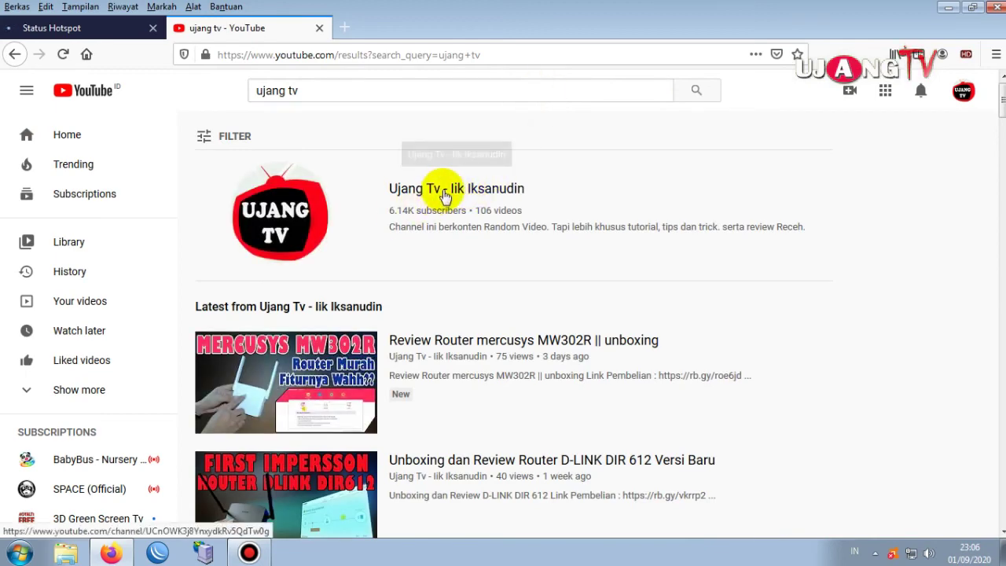
{"action": "left_click", "coordinate": [444, 195]}
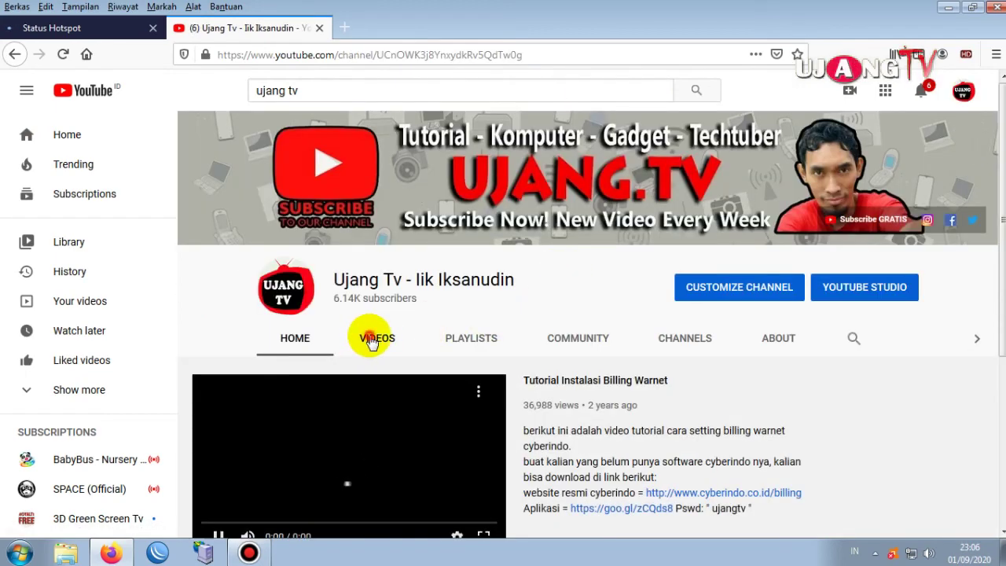
{"action": "left_click", "coordinate": [371, 341]}
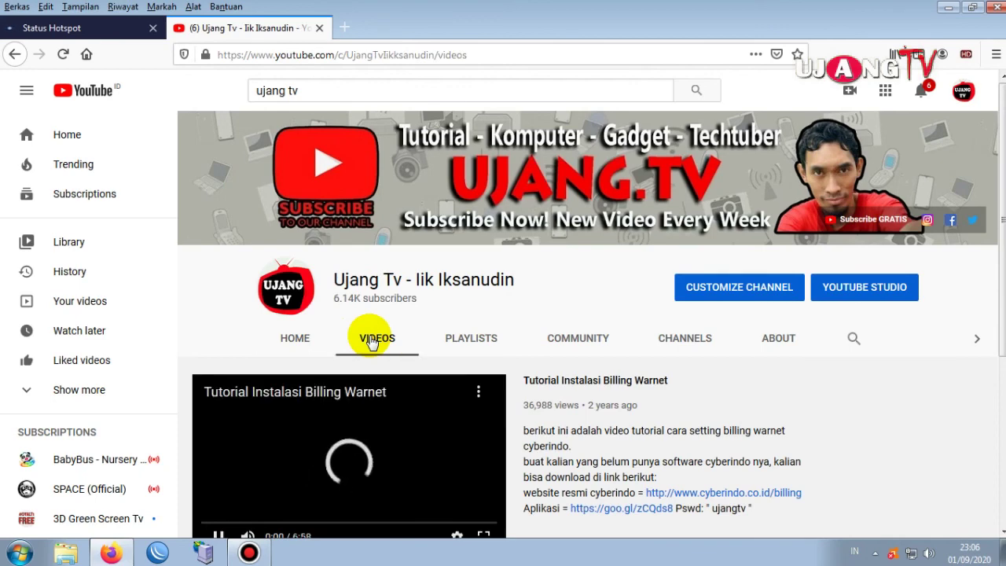